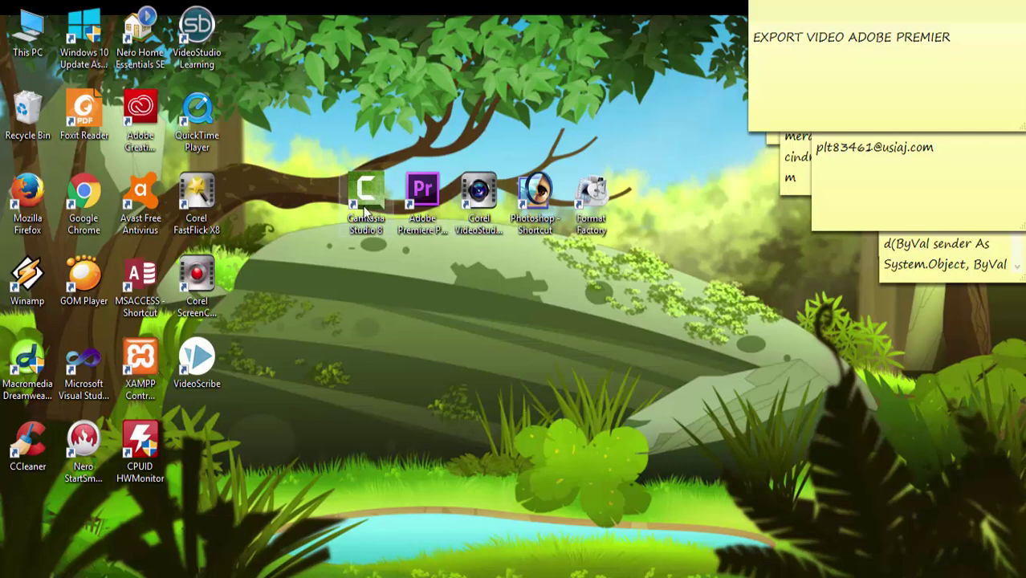
# - Launch Adobe Premiere Pro from the desktop and open the recent project LATIHAN
pyautogui.click(425, 190)
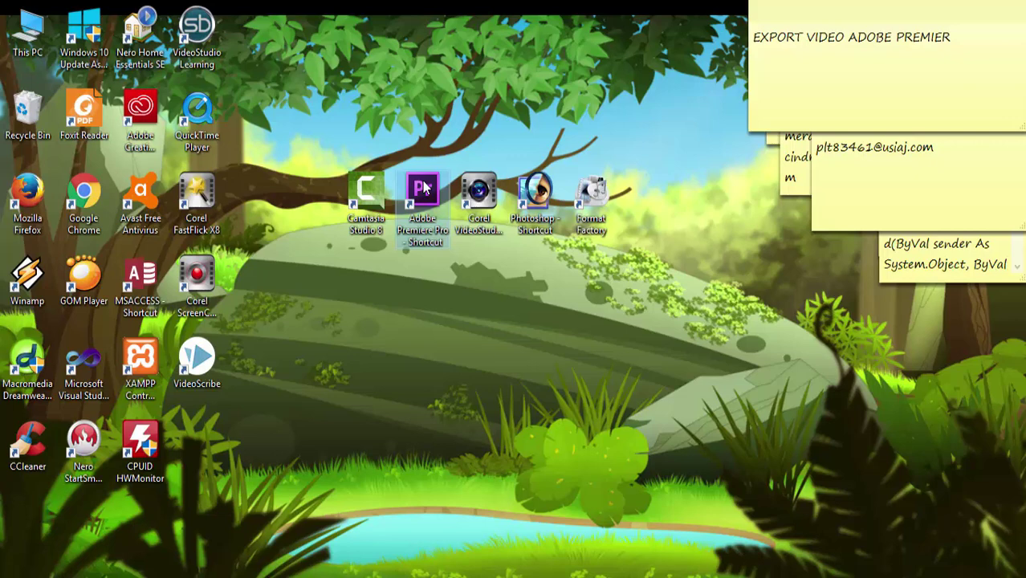
pyautogui.doubleClick(425, 188)
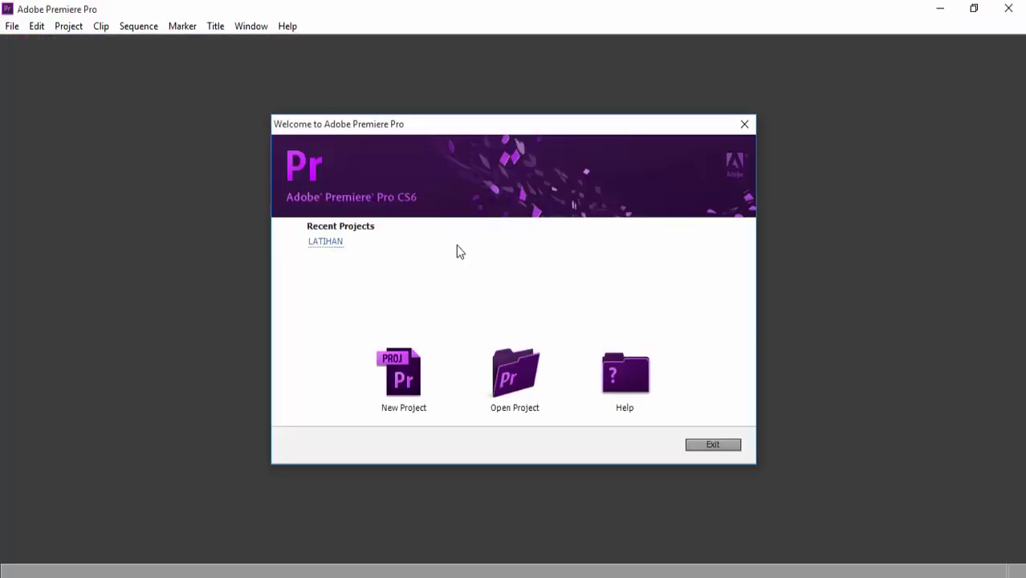
pyautogui.click(328, 243)
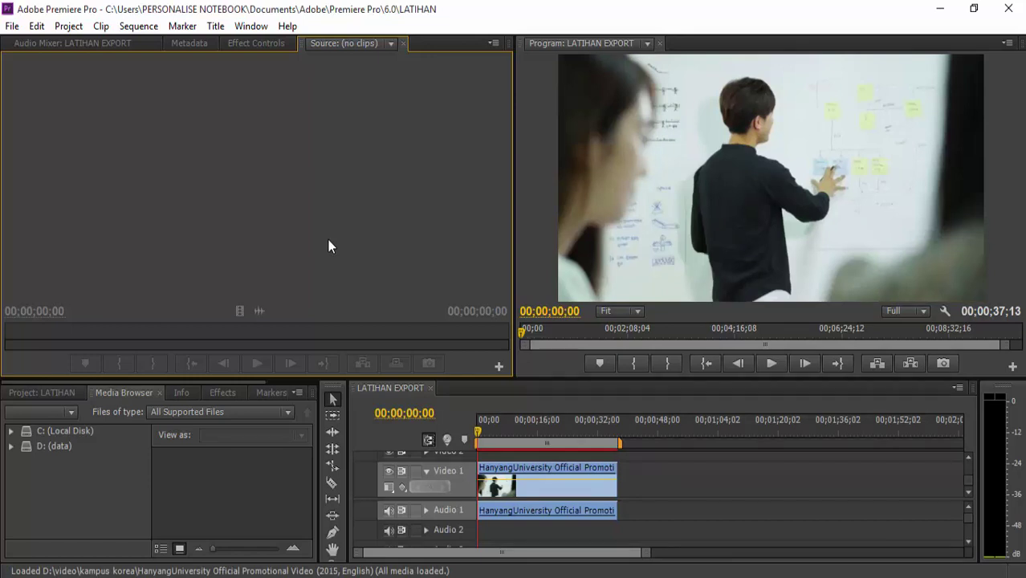
# - Play part of the LATIHAN EXPORT sequence to preview it, then return the playhead to the start
pyautogui.click(769, 363)
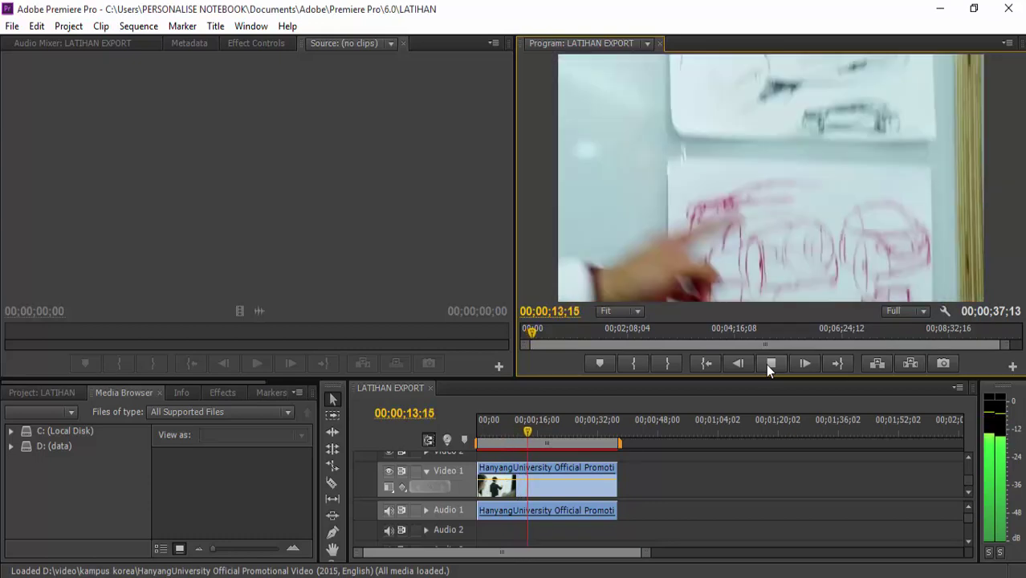
pyautogui.click(766, 364)
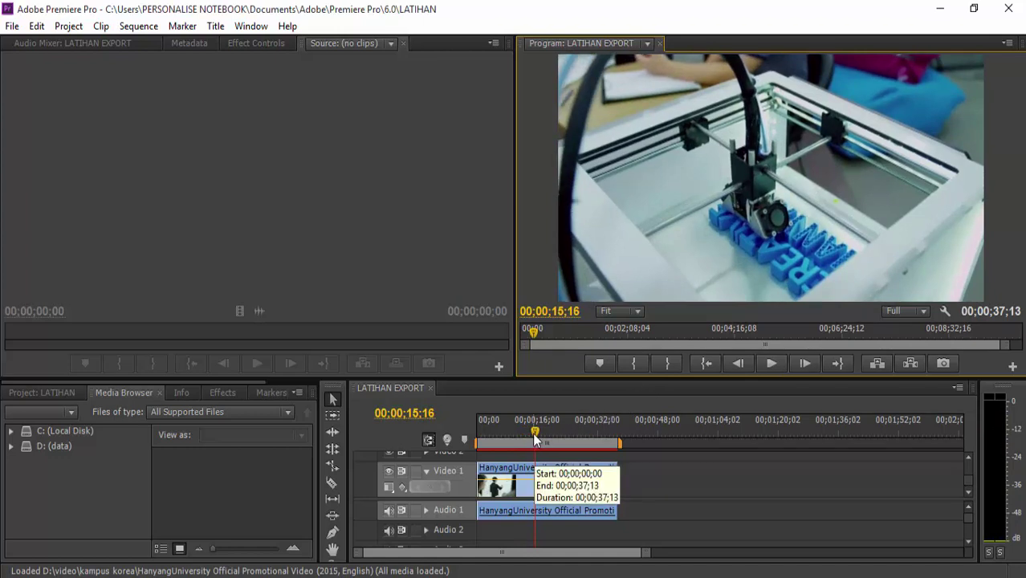
pyautogui.click(518, 472)
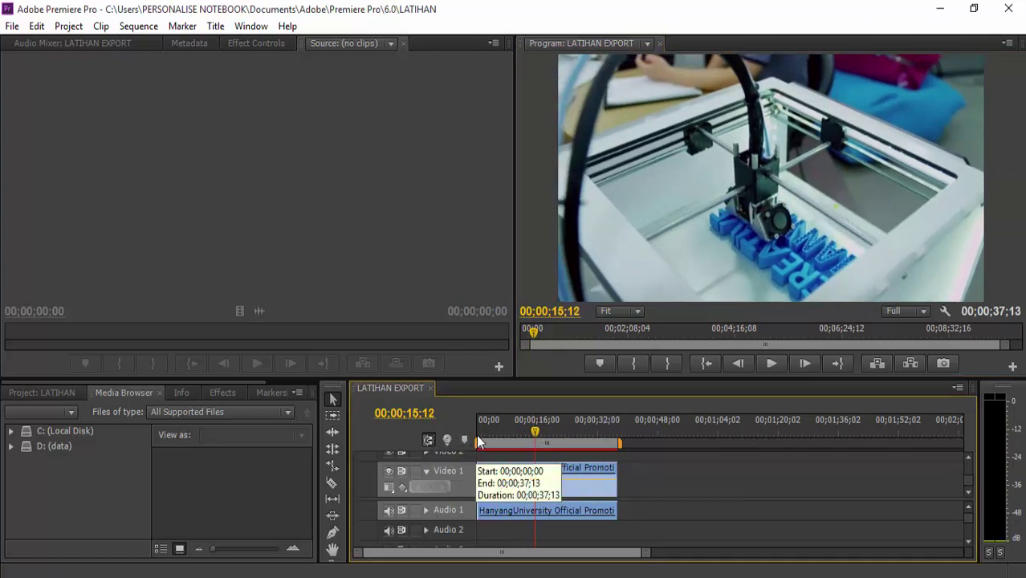
pyautogui.click(480, 440)
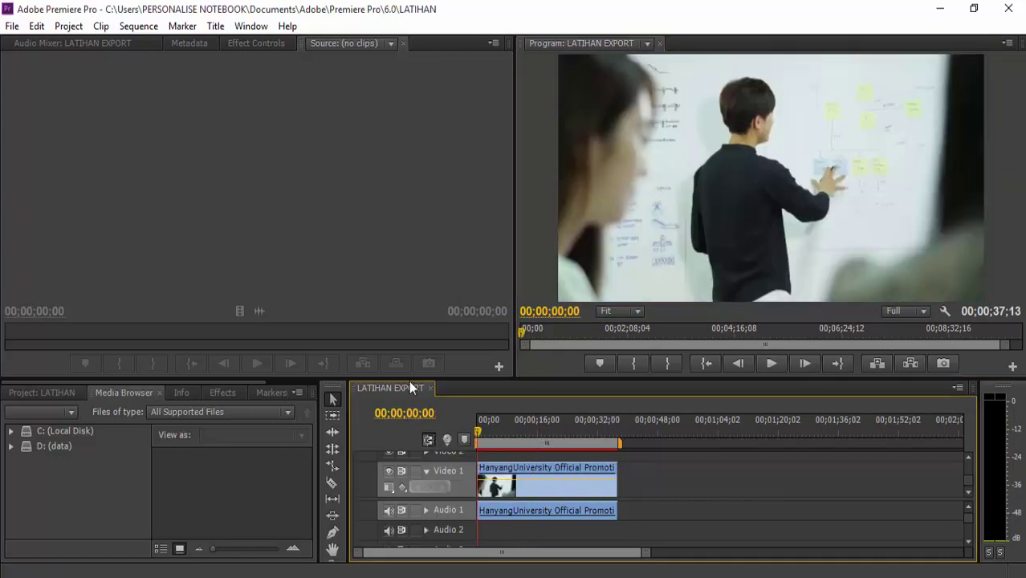
# - Open the media export settings for the LATIHAN EXPORT sequence and set the format to H.264
pyautogui.click(12, 26)
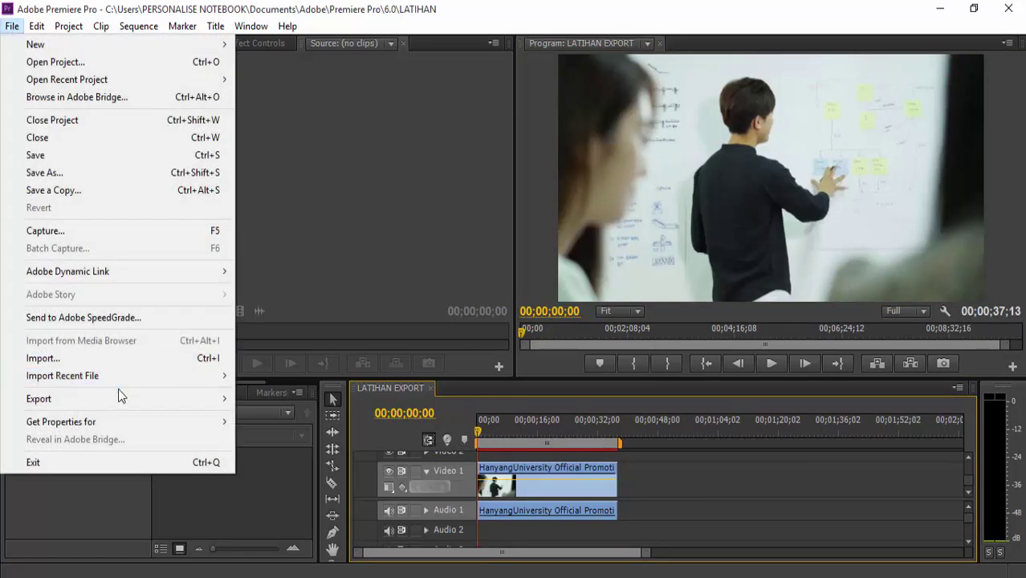
pyautogui.moveTo(140, 409)
pyautogui.click(259, 401)
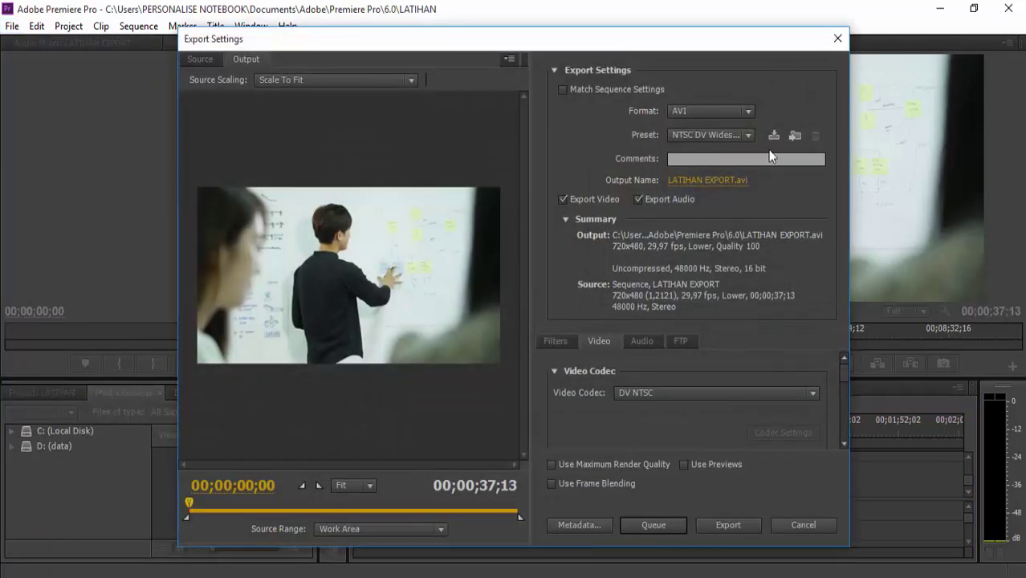
pyautogui.click(748, 112)
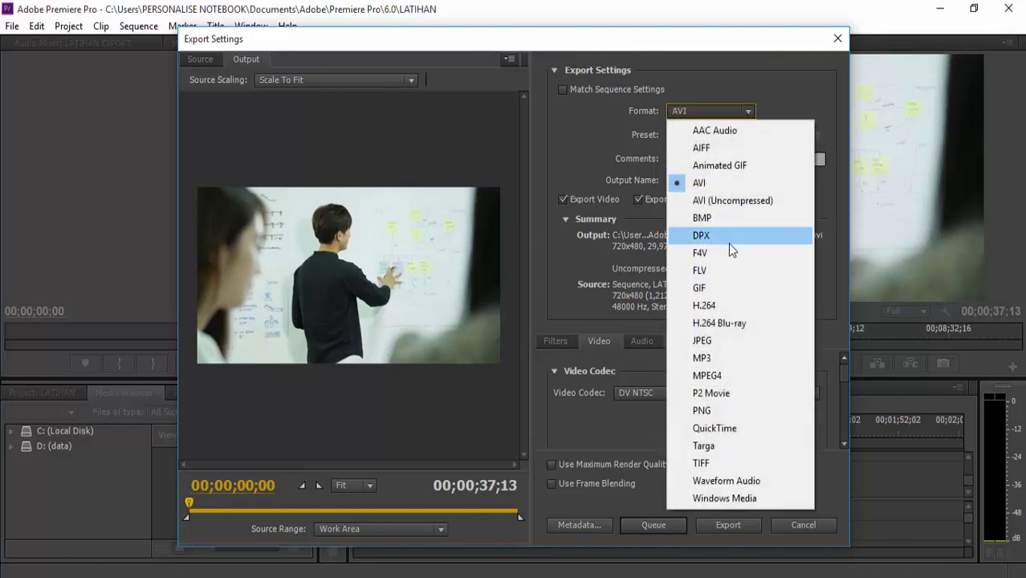
pyautogui.click(706, 305)
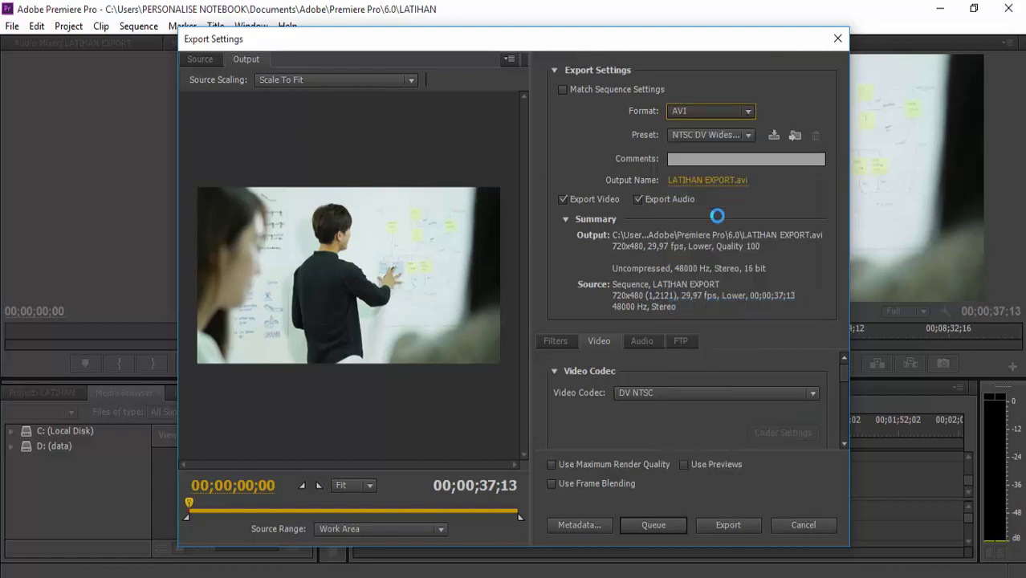
# - Choose the HD 1080p 29.97 preset and export the sequence
pyautogui.click(718, 135)
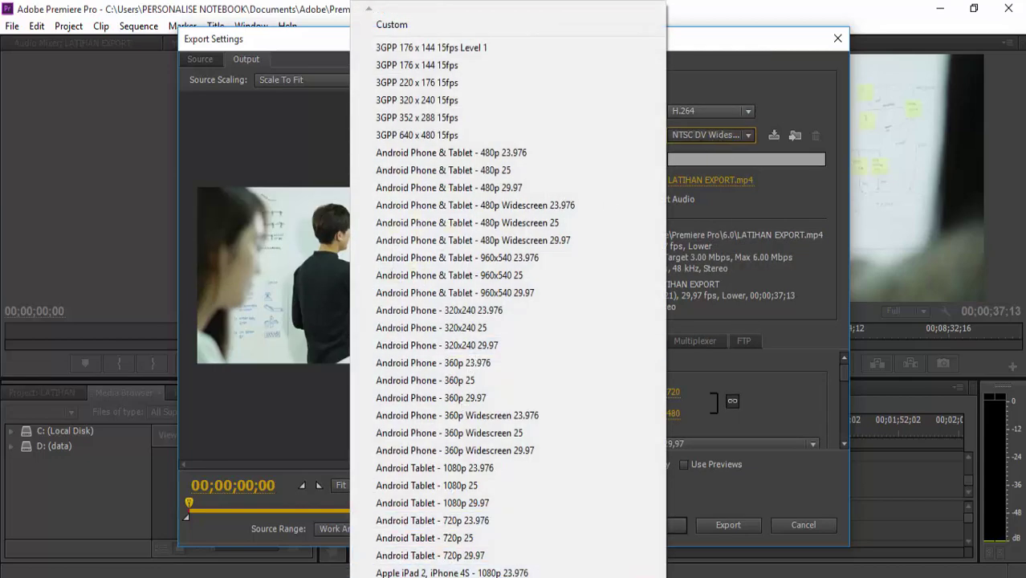
pyautogui.moveTo(508, 576)
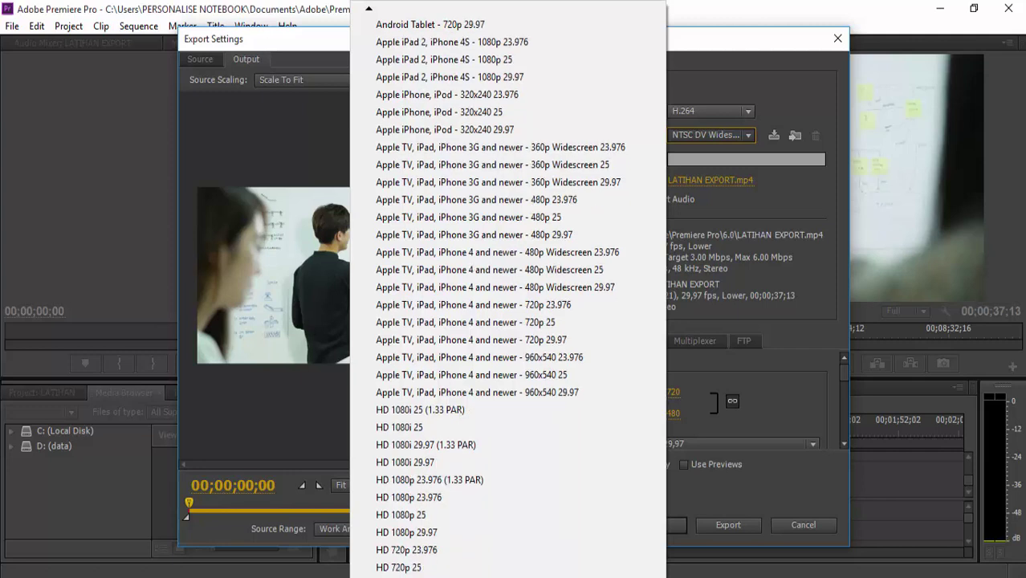
pyautogui.click(434, 516)
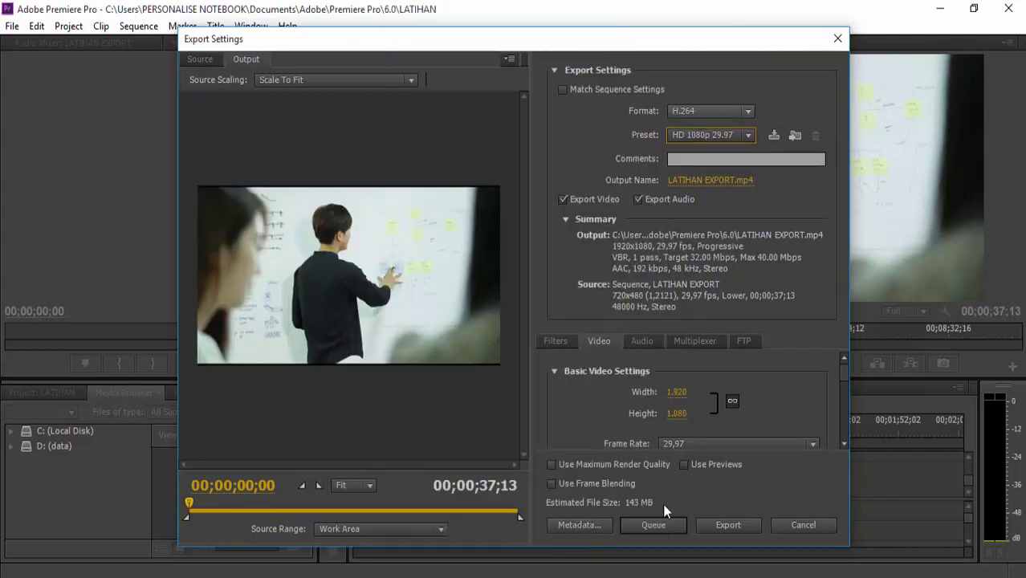
pyautogui.click(718, 523)
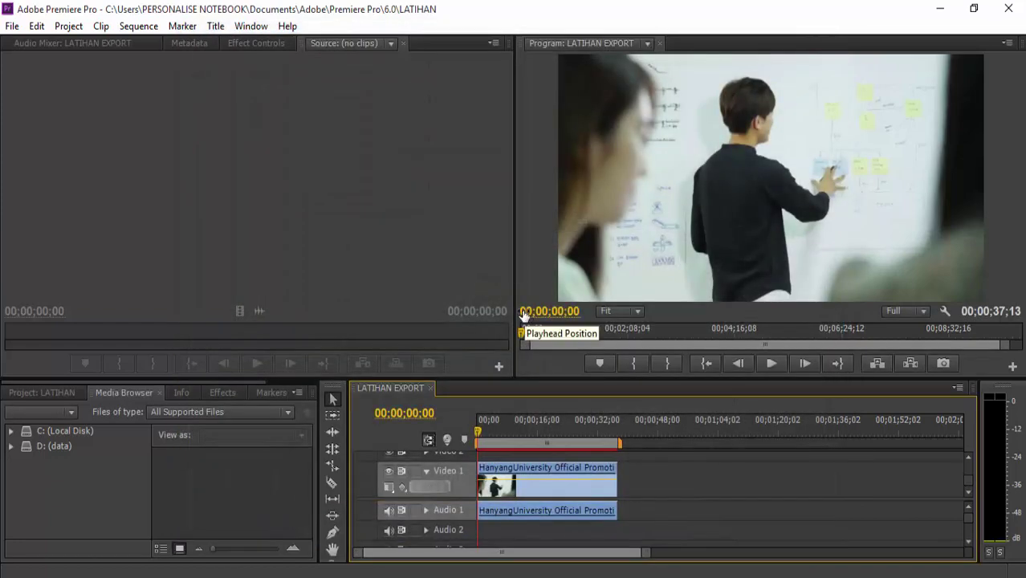
# - Switch to File Explorer and open the export folder Documents > Adobe > Premiere Pro > 6.0
pyautogui.moveTo(165, 575)
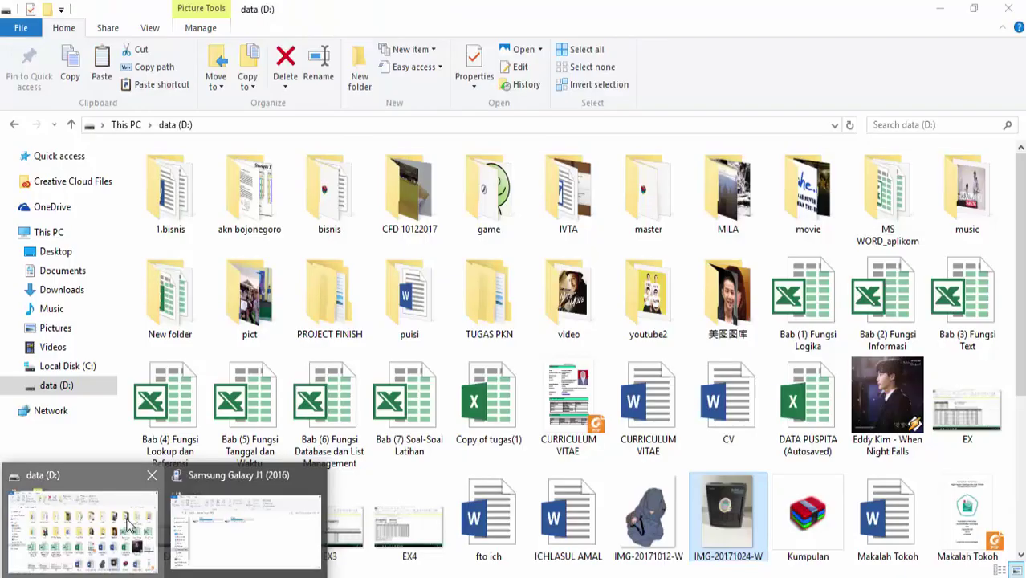
pyautogui.click(142, 535)
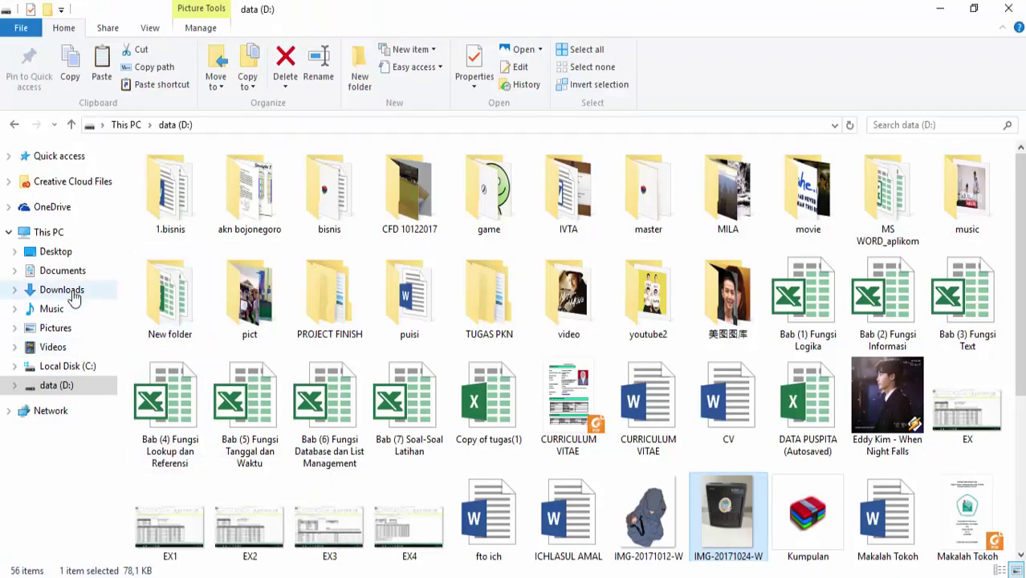
pyautogui.click(73, 273)
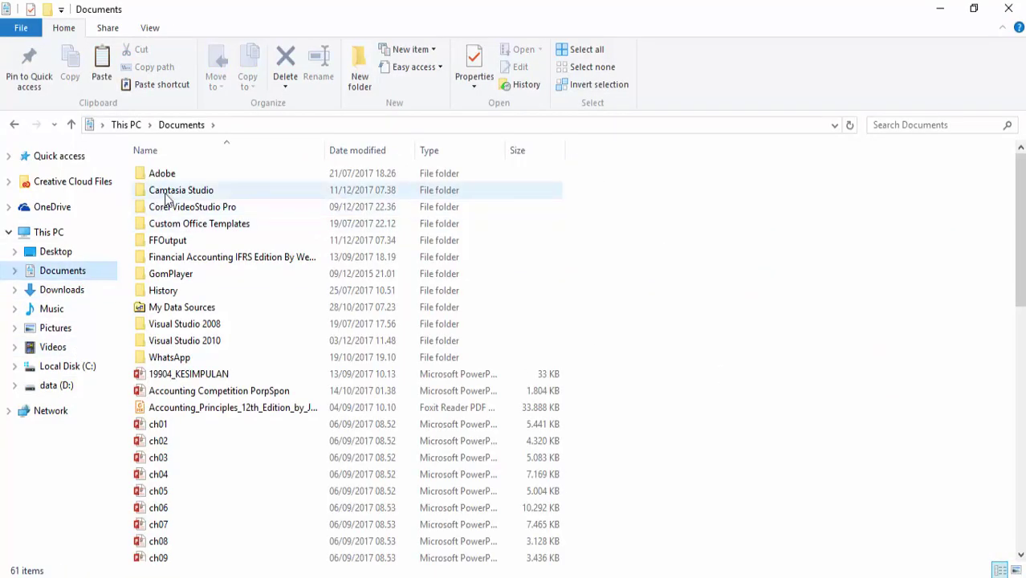
pyautogui.doubleClick(178, 177)
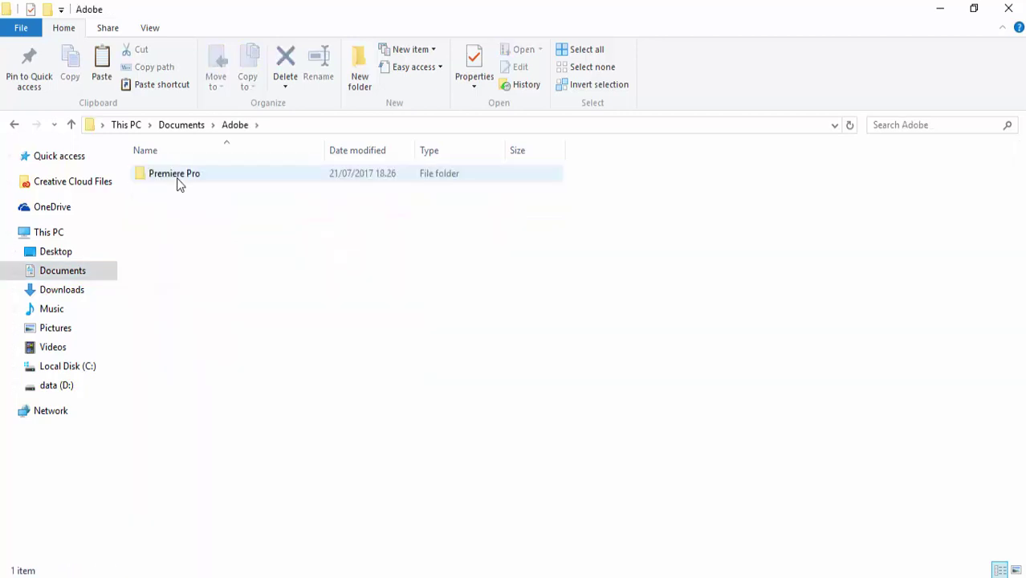
pyautogui.doubleClick(178, 183)
pyautogui.doubleClick(178, 179)
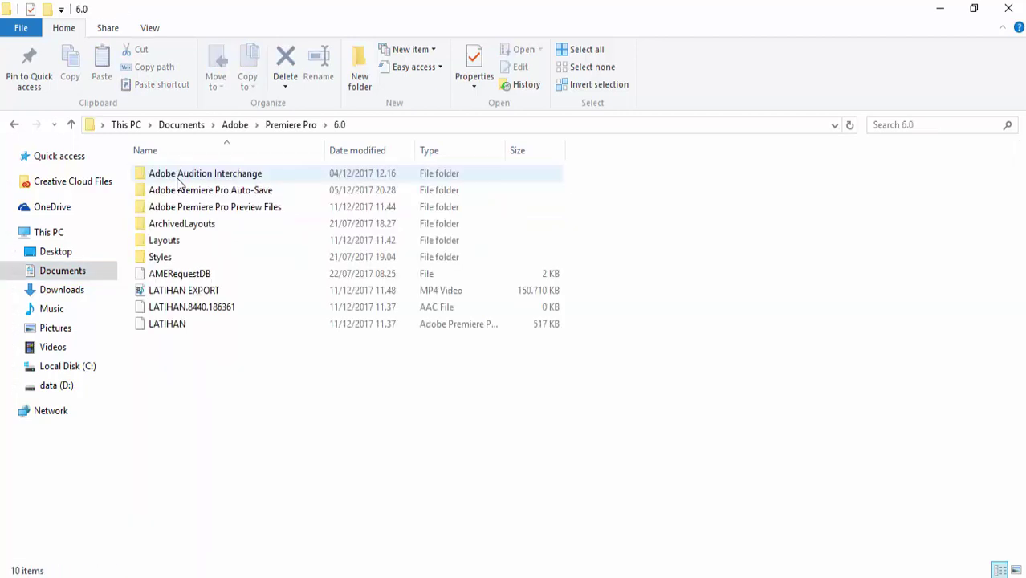
# - Play the exported LATIHAN EXPORT video in full screen to check it, then leave full screen
pyautogui.click(170, 294)
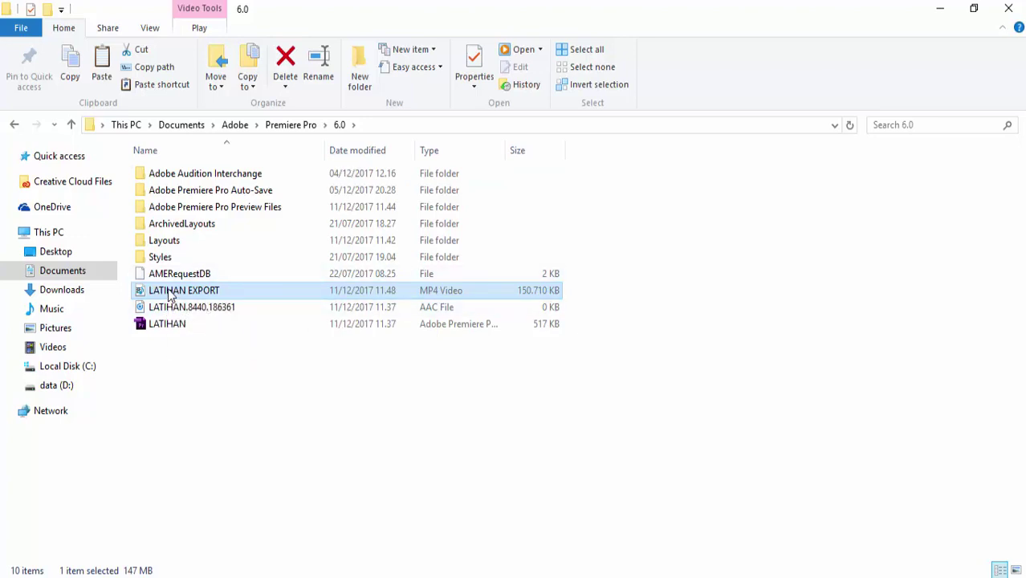
pyautogui.doubleClick(170, 294)
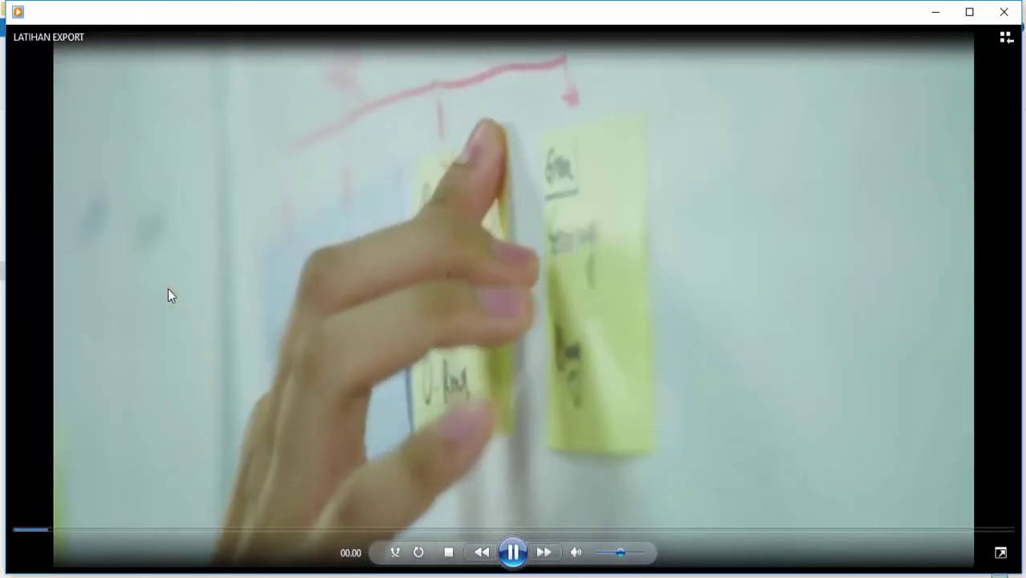
pyautogui.doubleClick(168, 288)
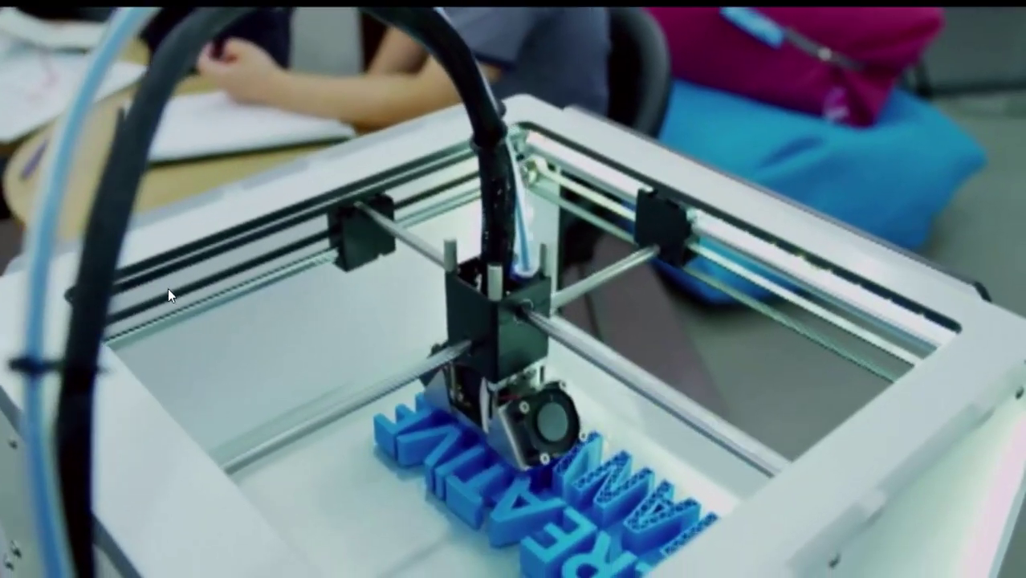
pyautogui.press('Escape')
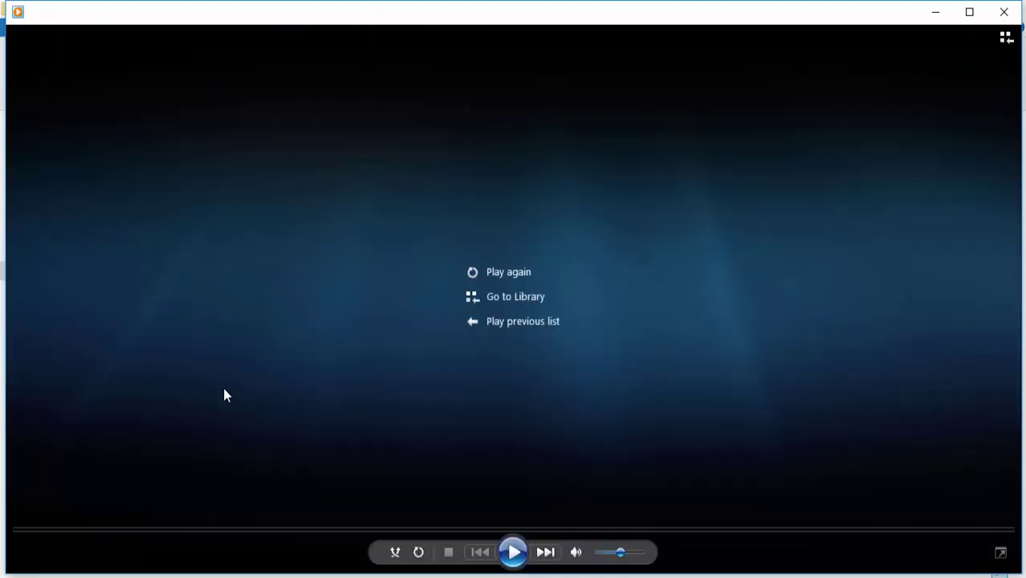
# - Switch to Sticky Notes and add "DEMIKIAN TUTORIAL CARA EXPORT VIDEO HD MENGGUNAKAN ADOBE PREMIER PRO CS6" below the export note's title, after a blank line
pyautogui.click(255, 575)
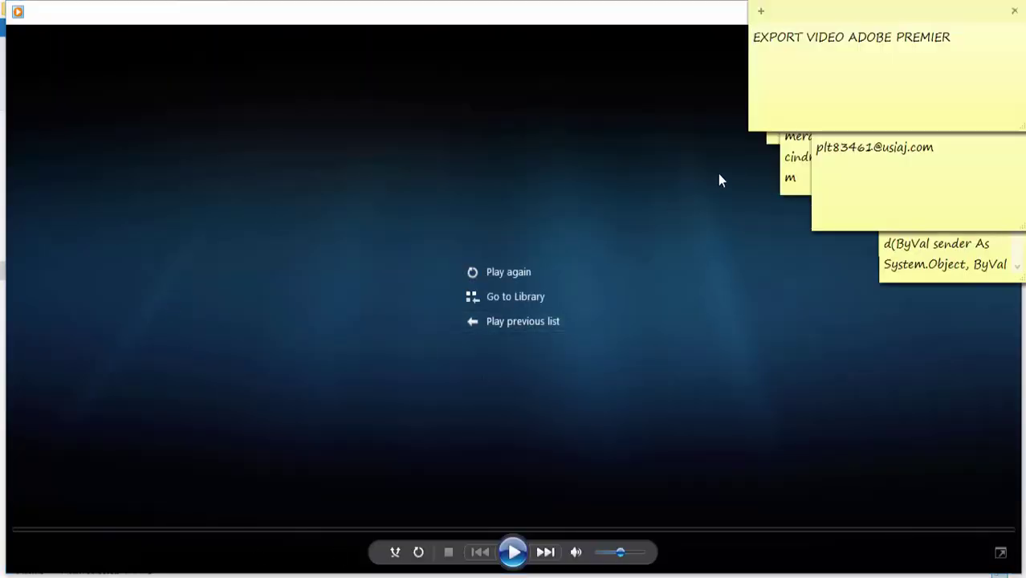
pyautogui.click(972, 49)
pyautogui.press('Return')
pyautogui.press('Return')
pyautogui.write('DEMIKIAN ')
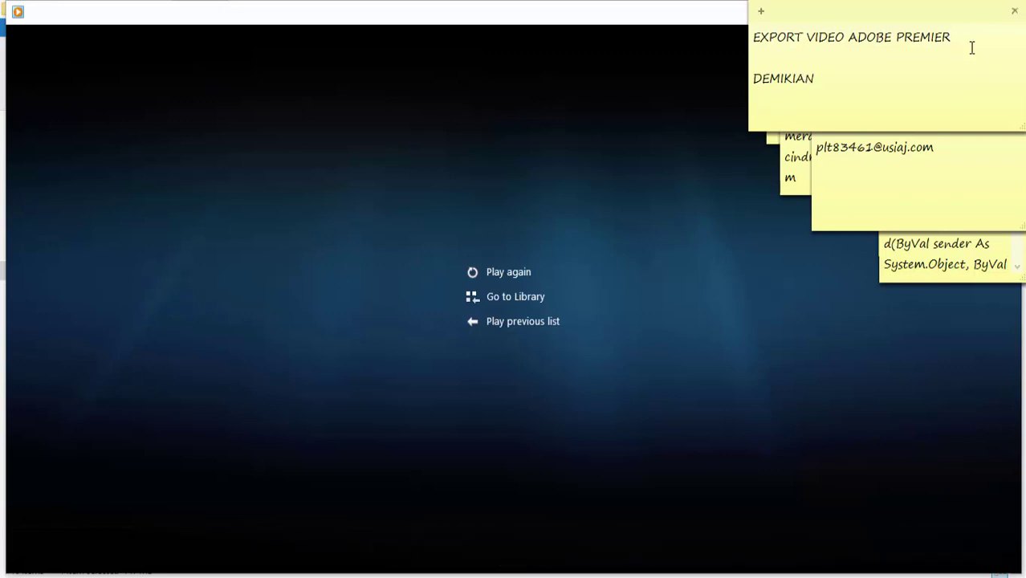
pyautogui.write('TUTORIAL CARA')
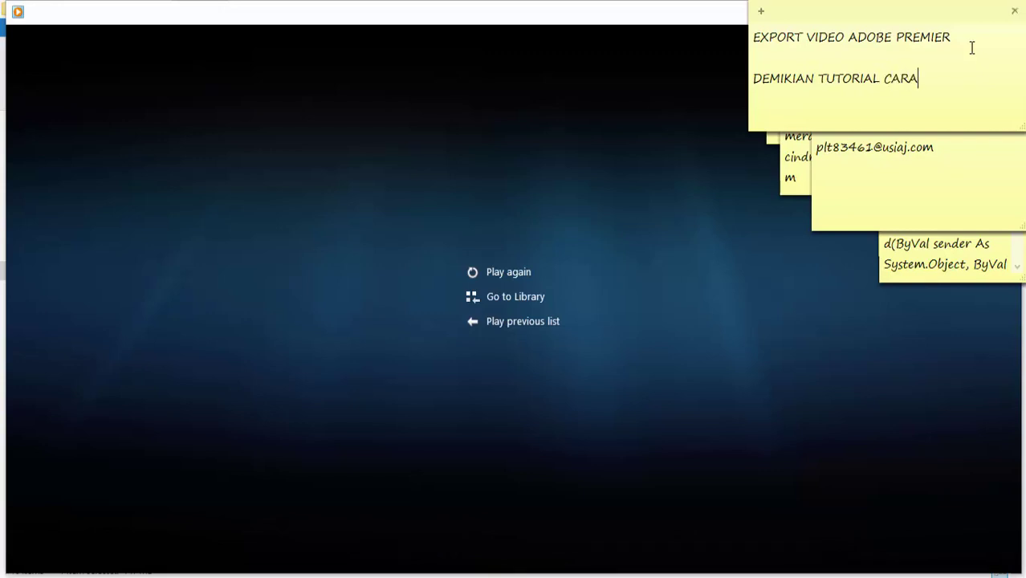
pyautogui.write(' EXPORT VIDEO HD')
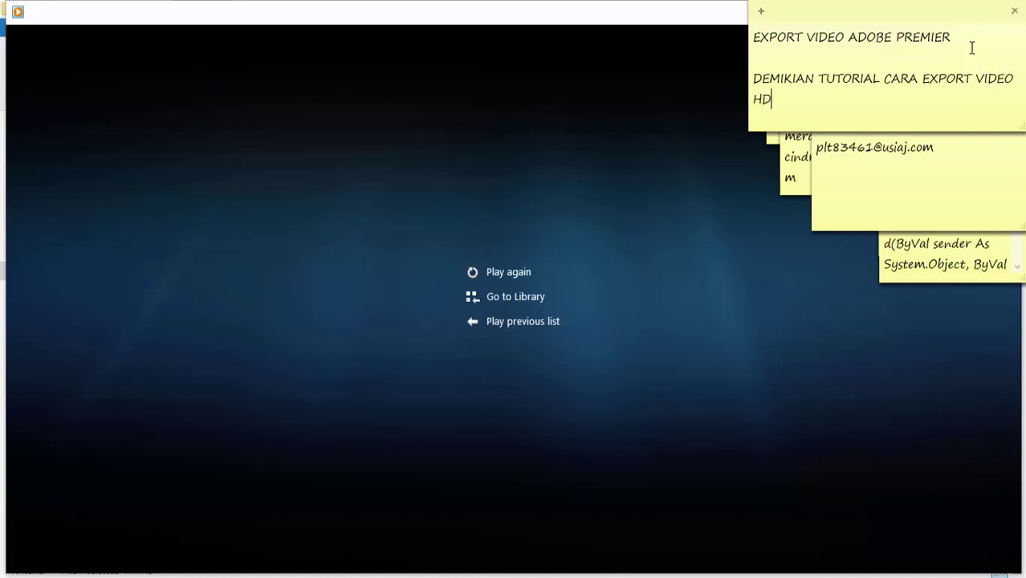
pyautogui.write(' MENGGUNAK')
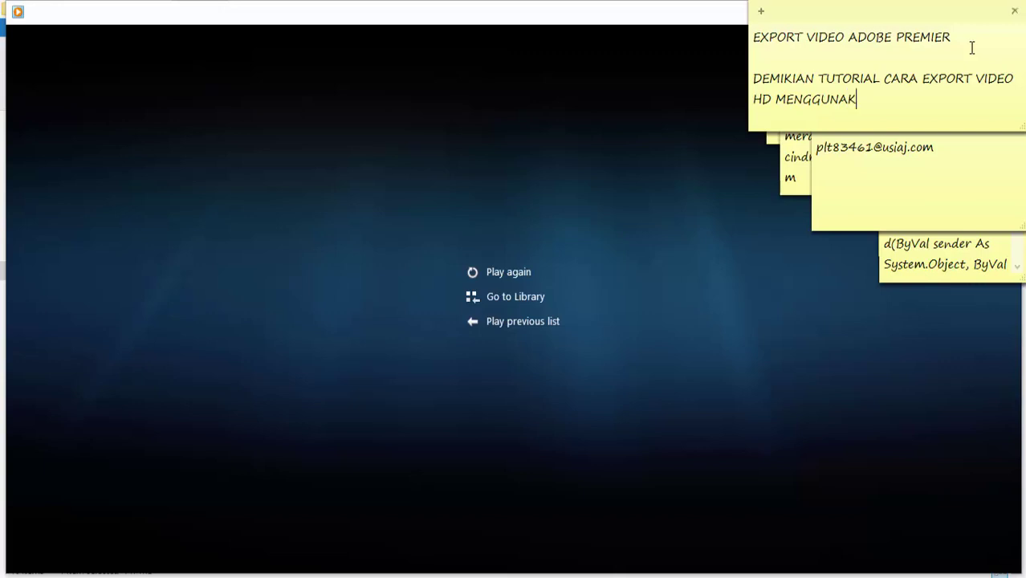
pyautogui.write('AN ADOBE')
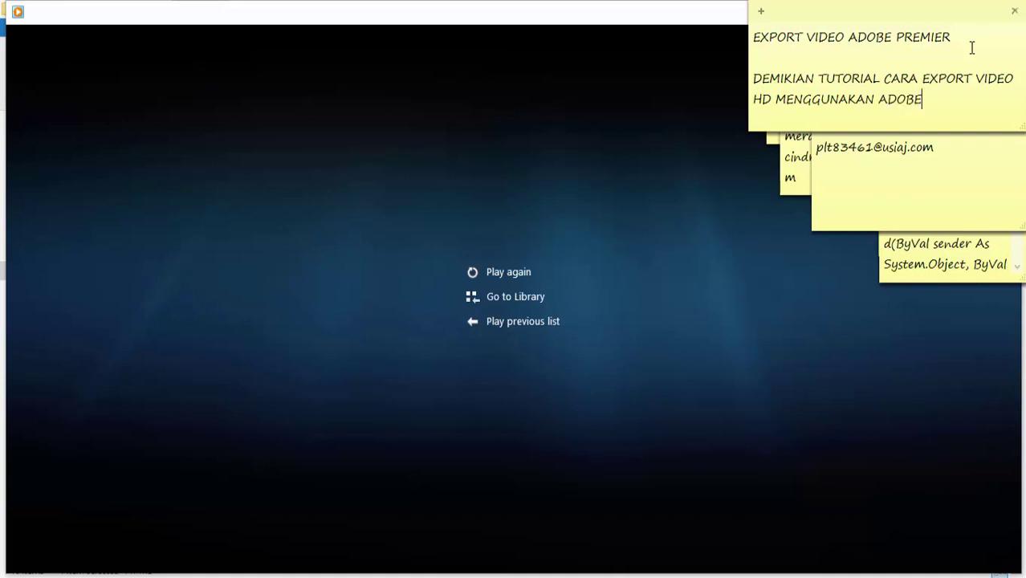
pyautogui.write(' PREMIER PRO')
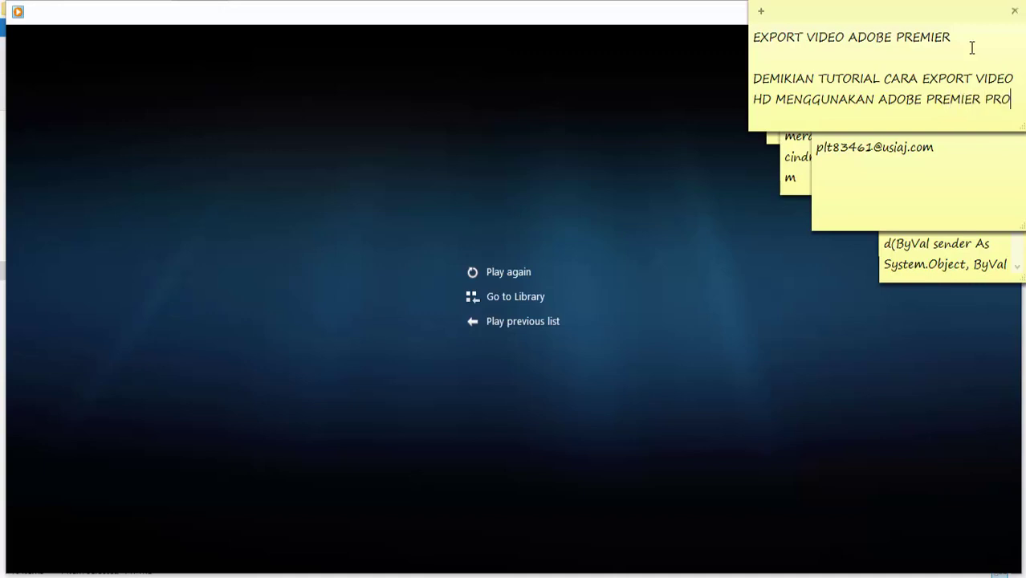
pyautogui.write(' CS6')
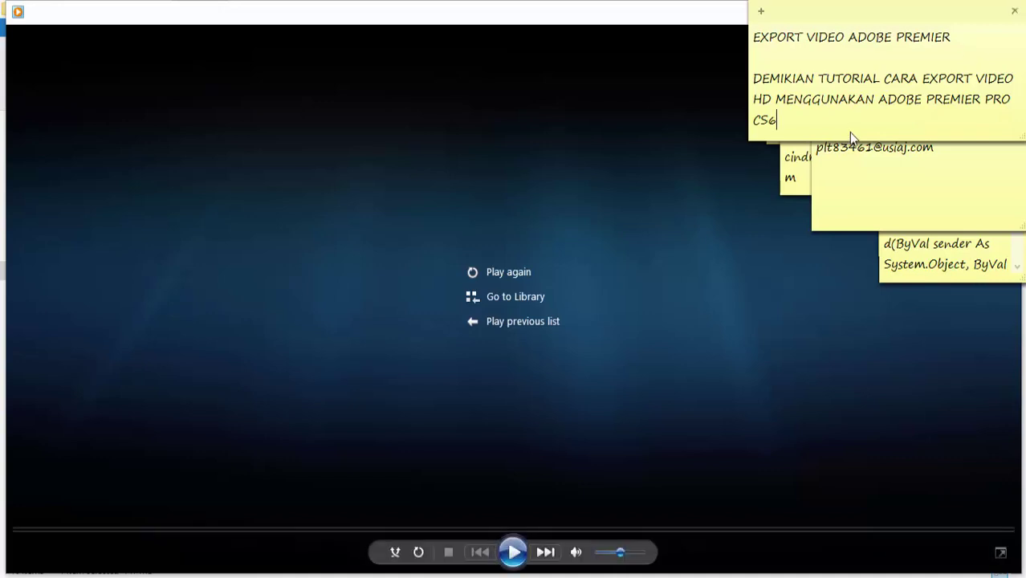
# - Enlarge the export note downward and to the left, and add "SEMOGA BERMANFAAT" after a blank line at its end
pyautogui.moveTo(851, 139); pyautogui.dragTo(857, 285)
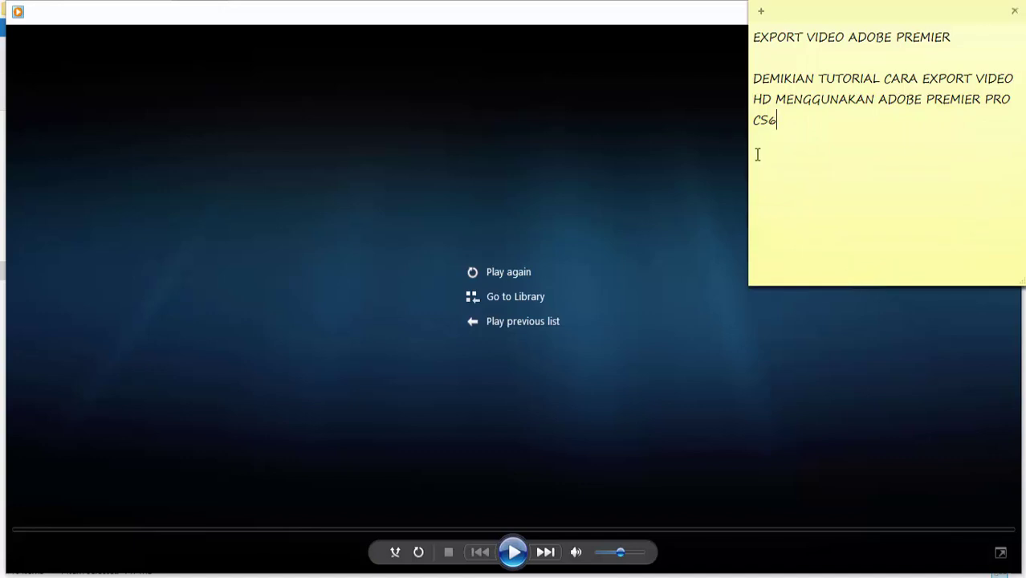
pyautogui.moveTo(747, 153); pyautogui.dragTo(502, 137)
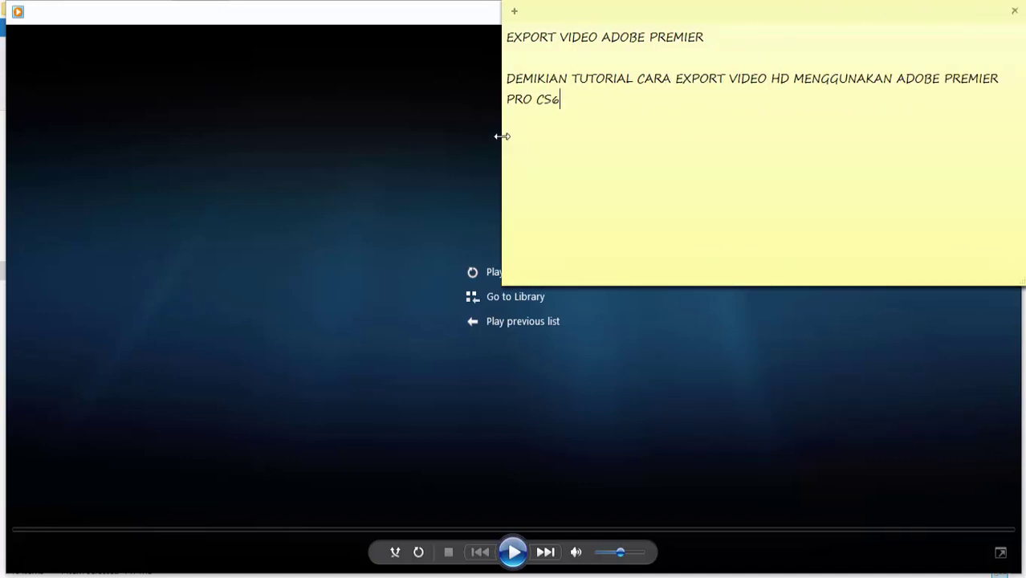
pyautogui.press('Return')
pyautogui.press('Return')
pyautogui.write('SEMOGA ')
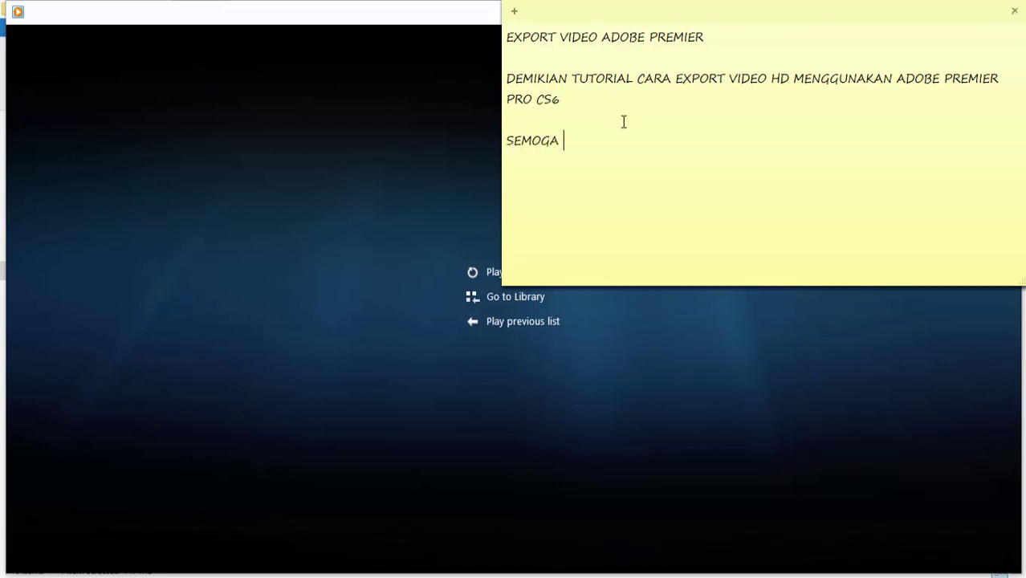
pyautogui.write('BERMANFAAT')
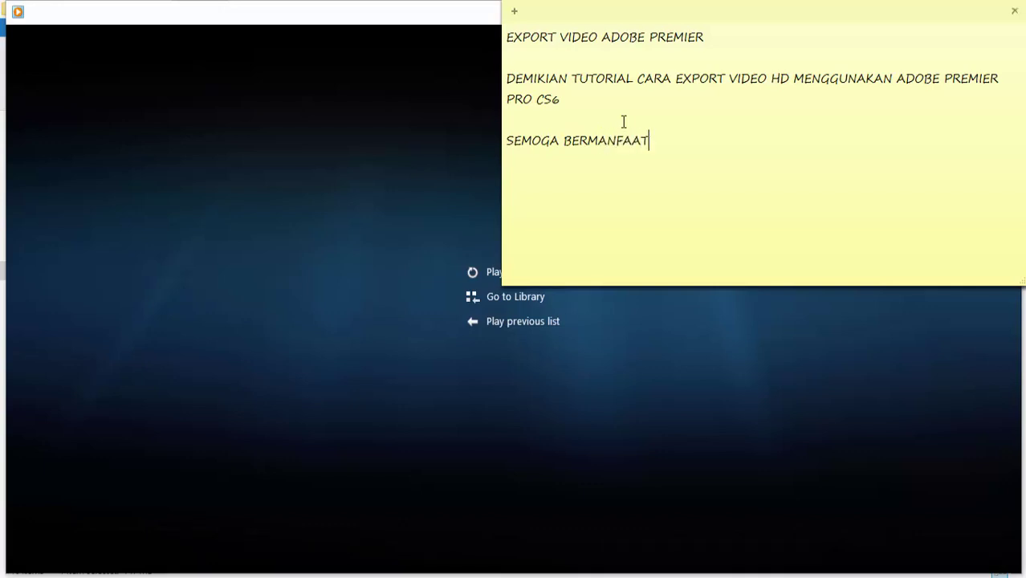